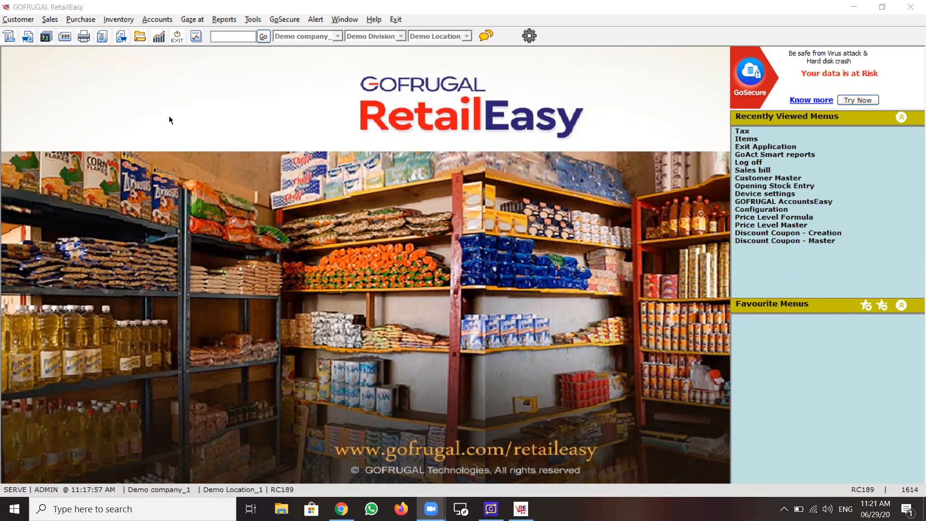
Create a tax record in the inventory Tax Master with description VAT 15% and VAT rate 15, and save it.
click(118, 20)
mouse_move(147, 35)
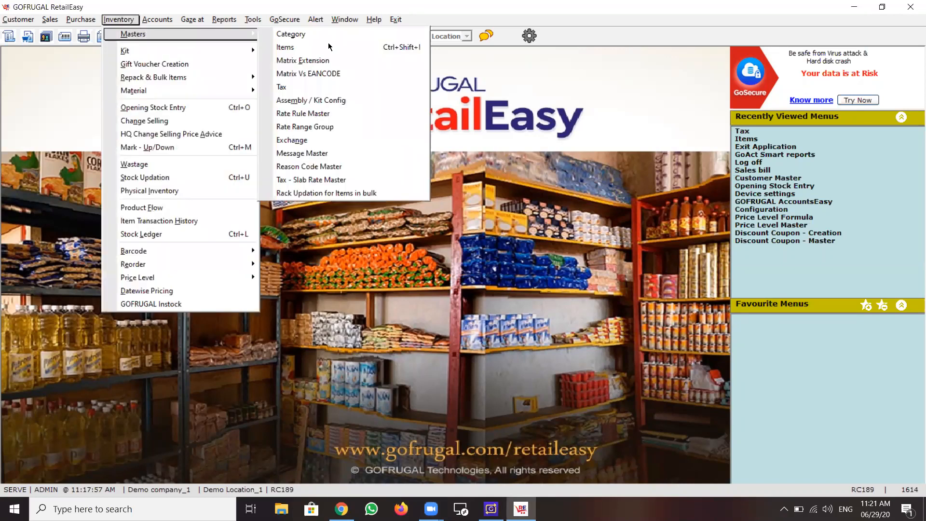
click(336, 87)
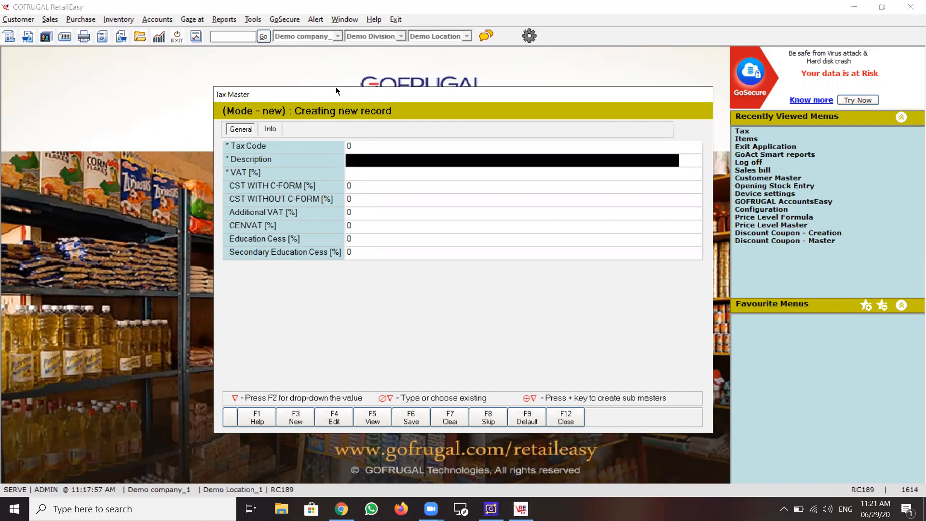
text(VA)
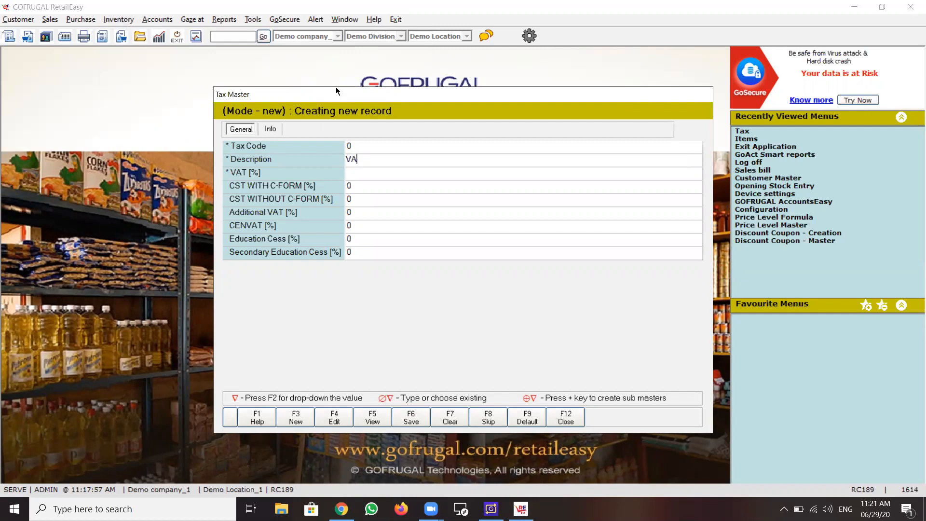
text(T 15%)
key(Return)
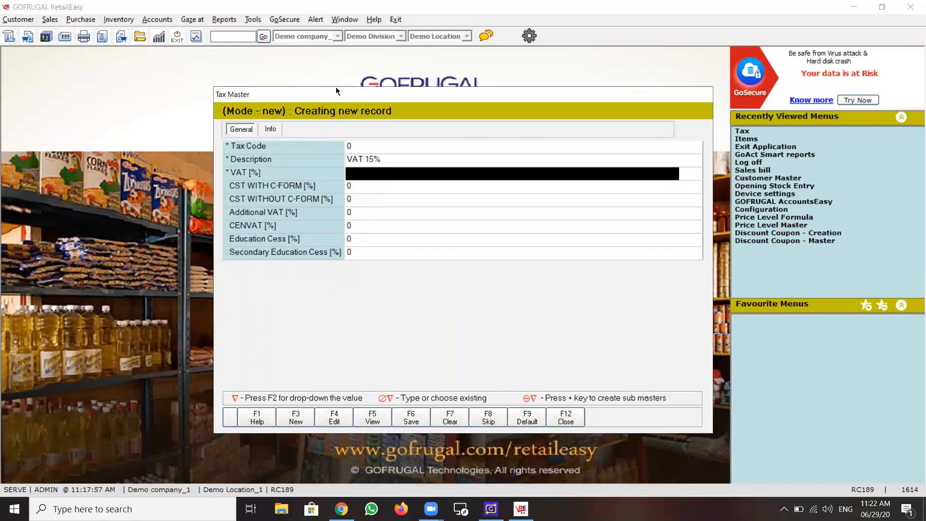
text(15)
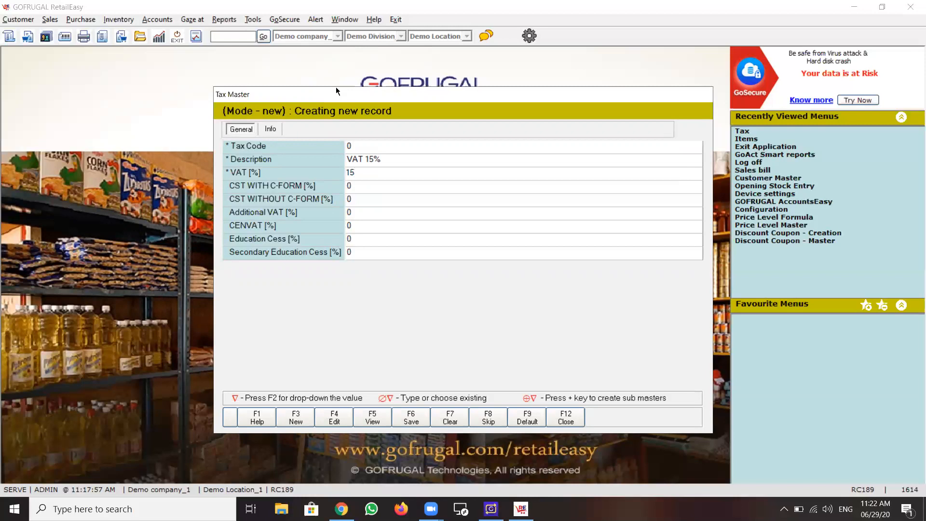
key(Return)
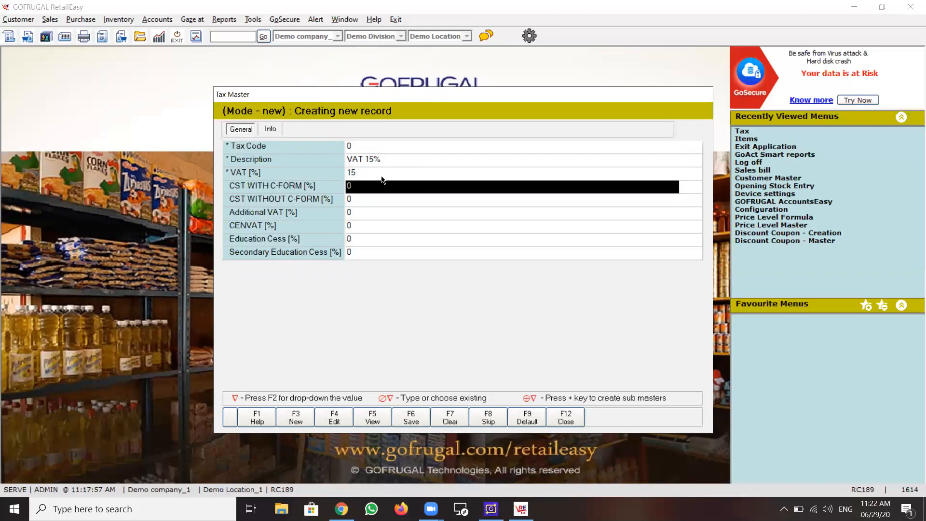
click(418, 422)
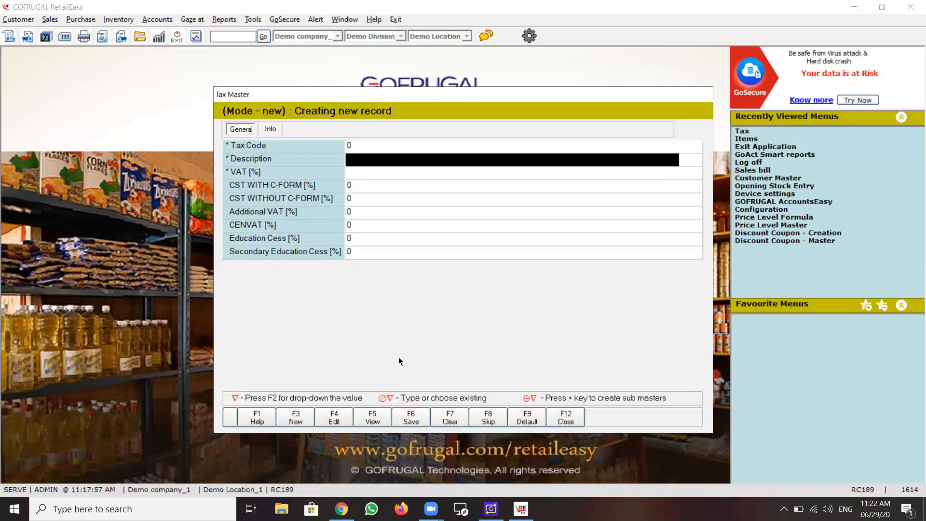
Check the VAT 15% record in the list of existing taxes, and close the Tax Master.
click(373, 419)
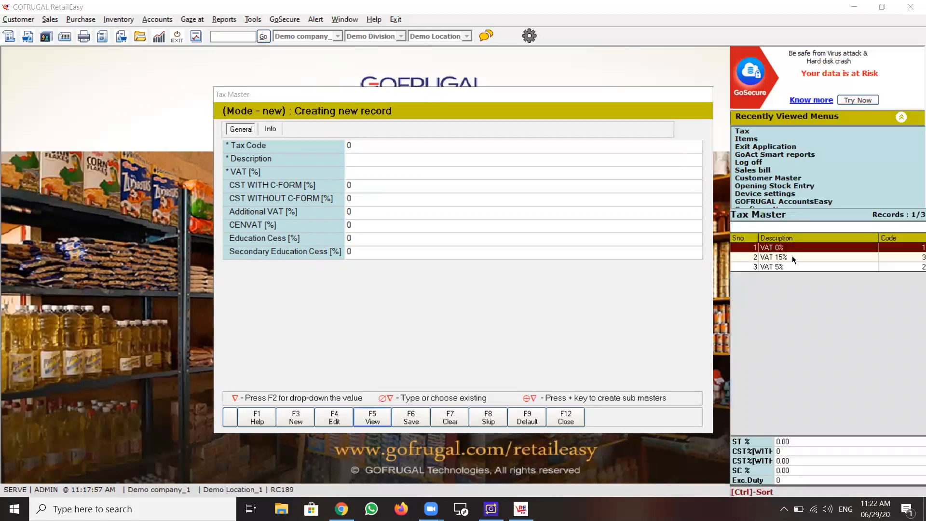
click(792, 257)
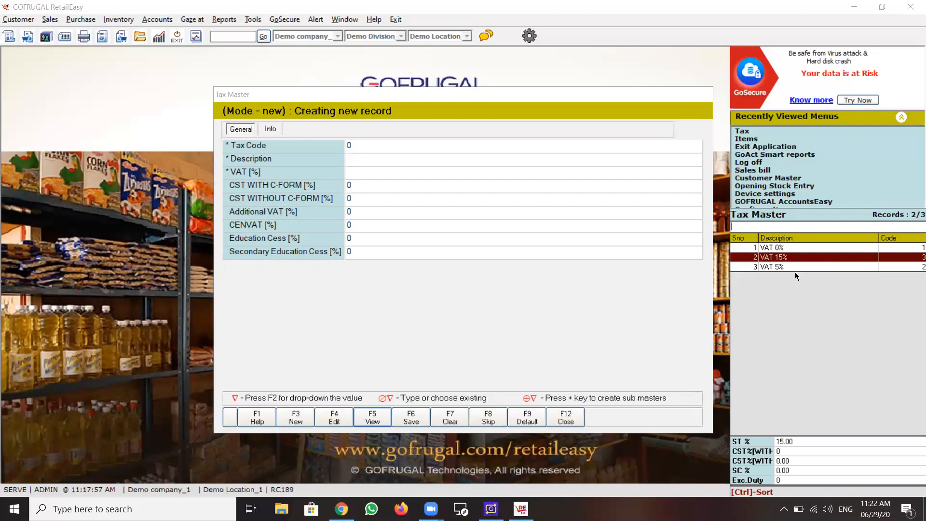
key(Escape)
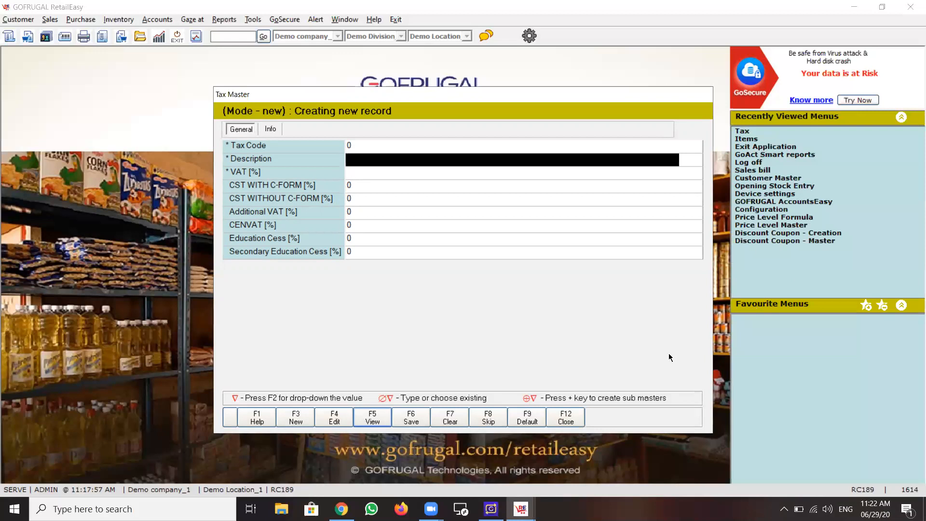
click(570, 419)
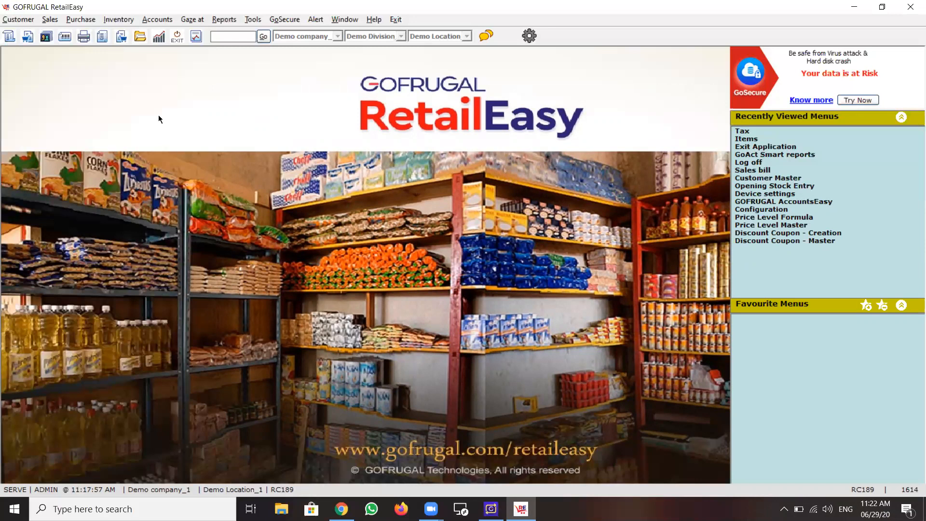
Open the Bulk Update grid of the inventory Item Master.
click(125, 20)
mouse_move(146, 38)
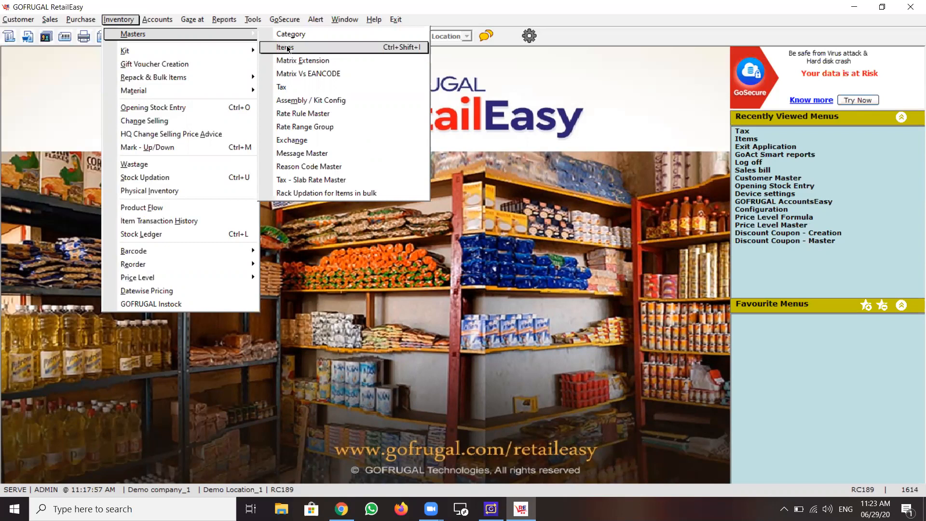
click(304, 49)
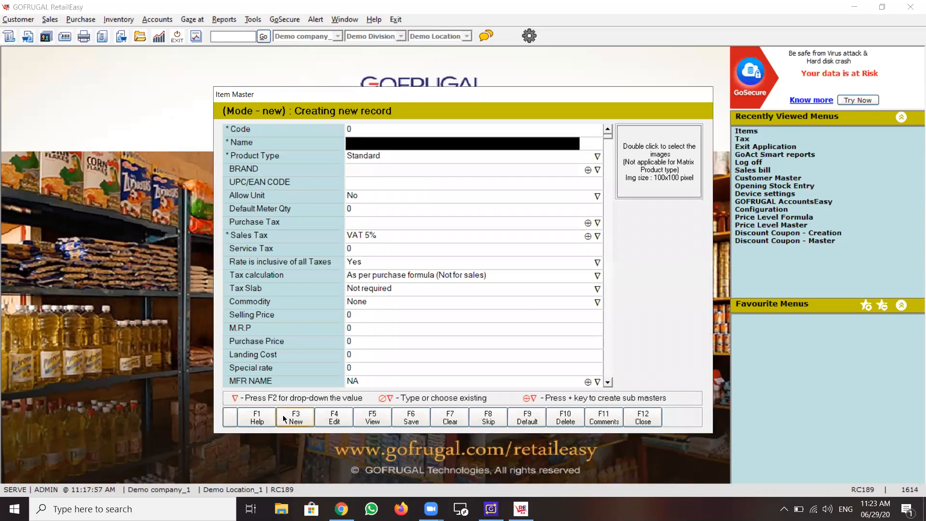
click(229, 422)
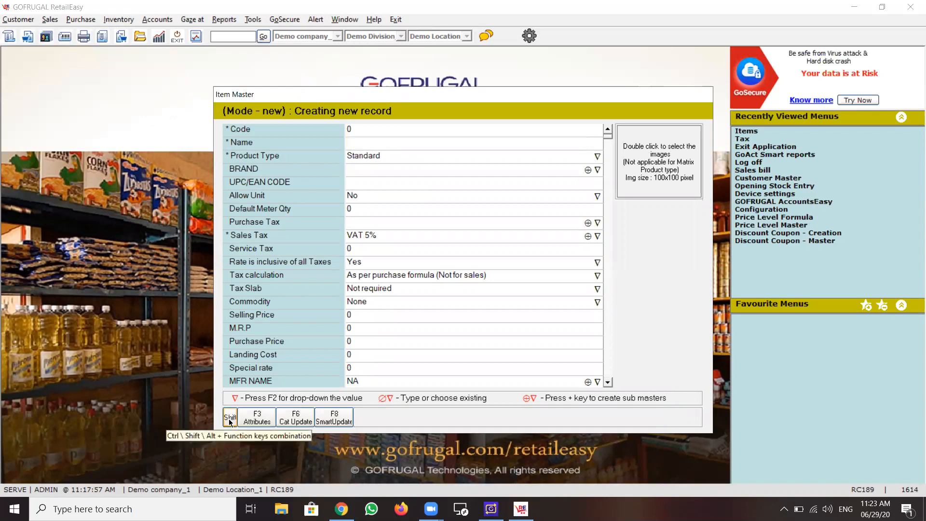
click(230, 421)
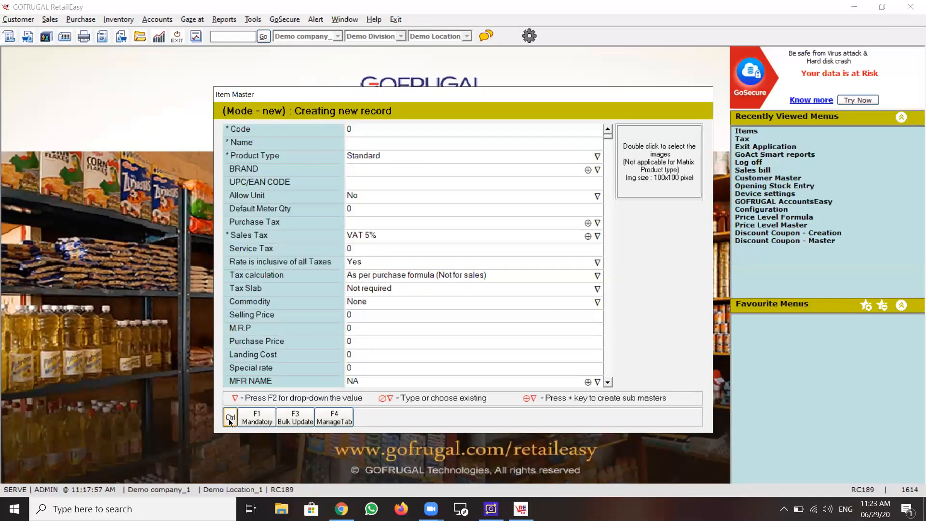
click(295, 420)
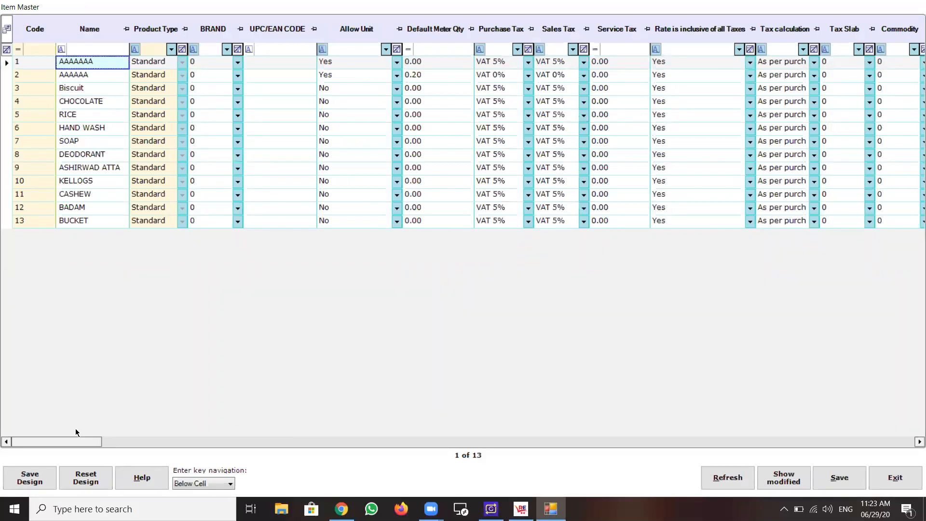
Set the first item's Purchase Tax to VAT 15% and paste that value on the entire column.
drag(81, 442, 59, 444)
click(500, 66)
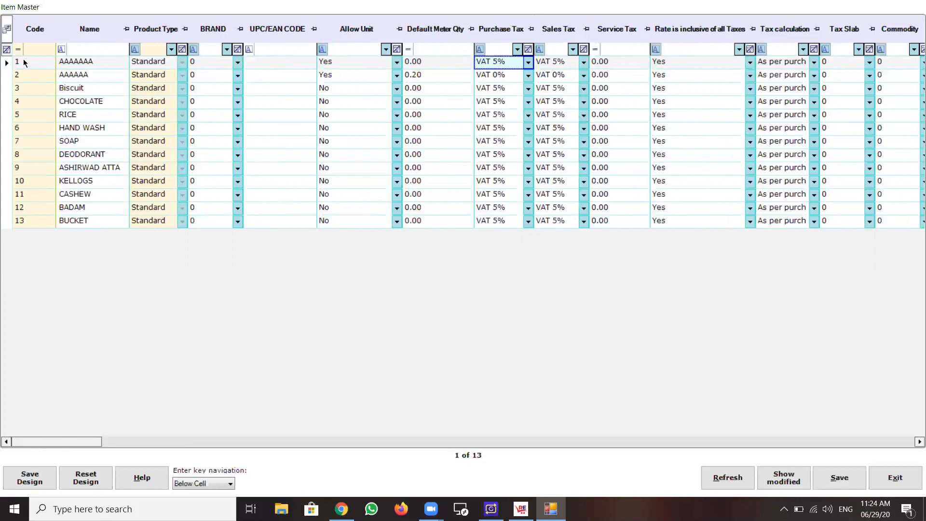
click(529, 66)
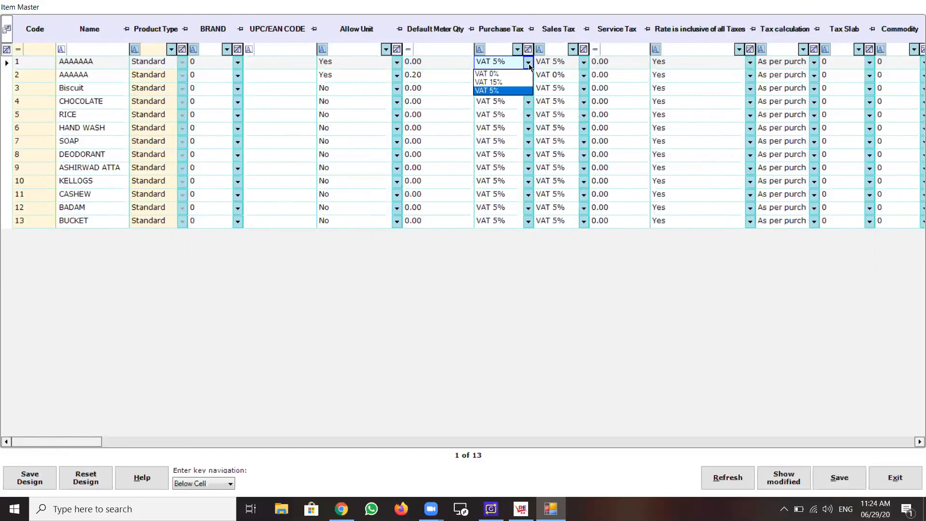
click(508, 82)
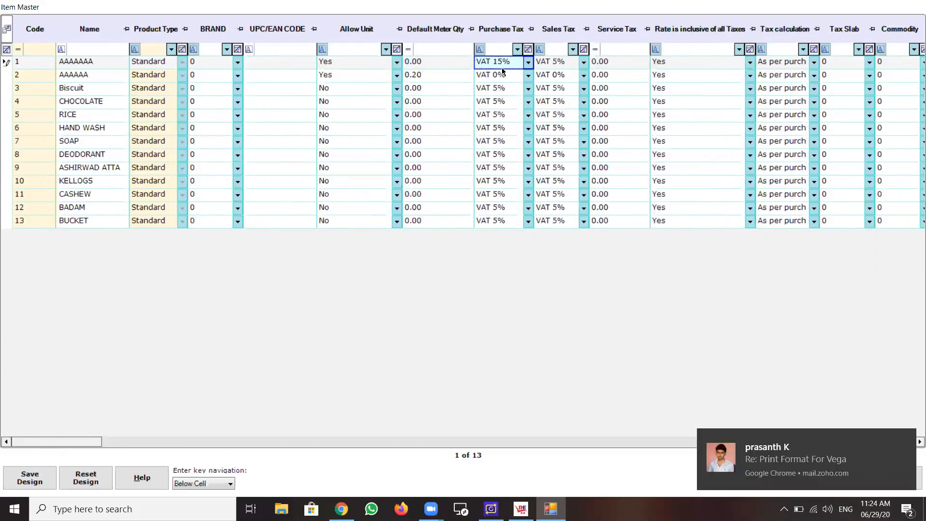
click(502, 73)
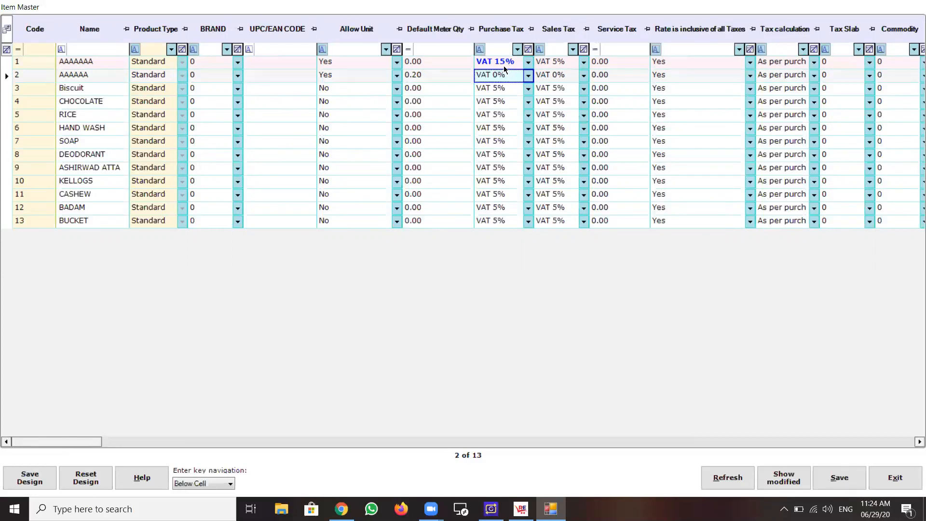
click(503, 65)
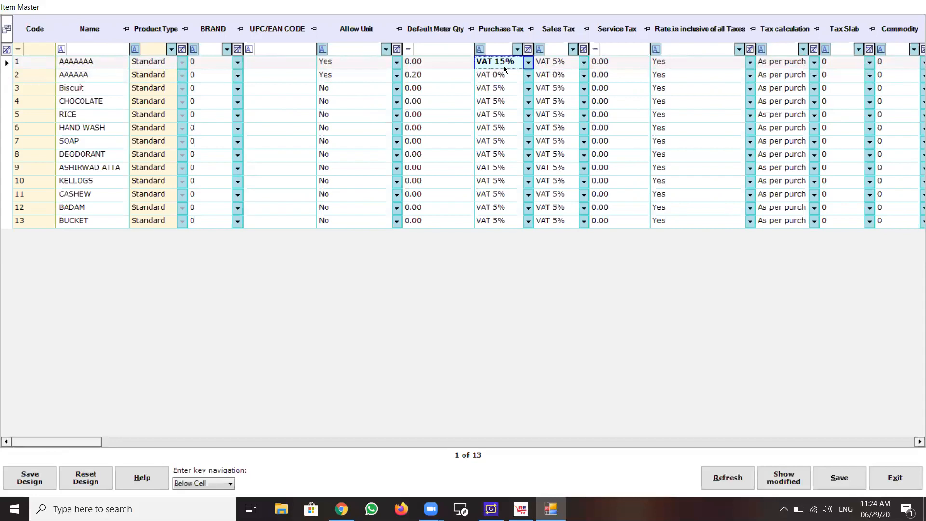
key(Return)
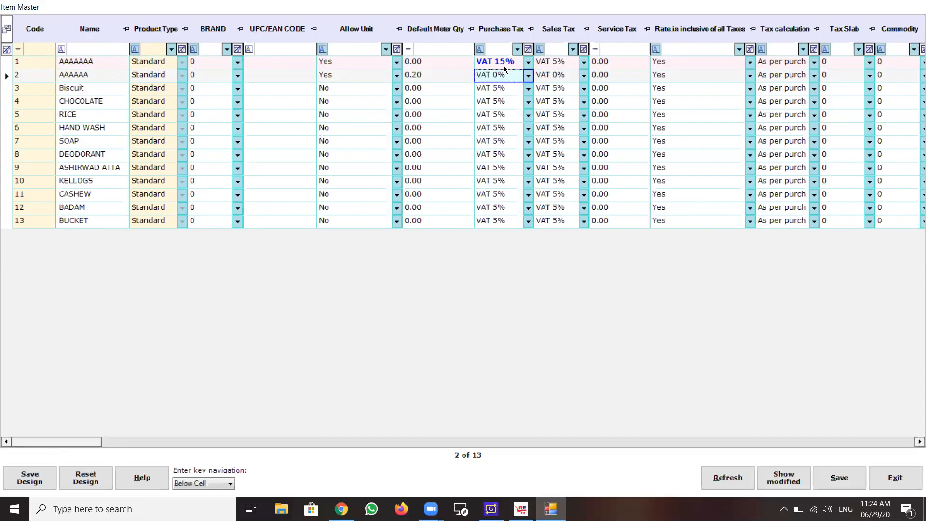
click(504, 66)
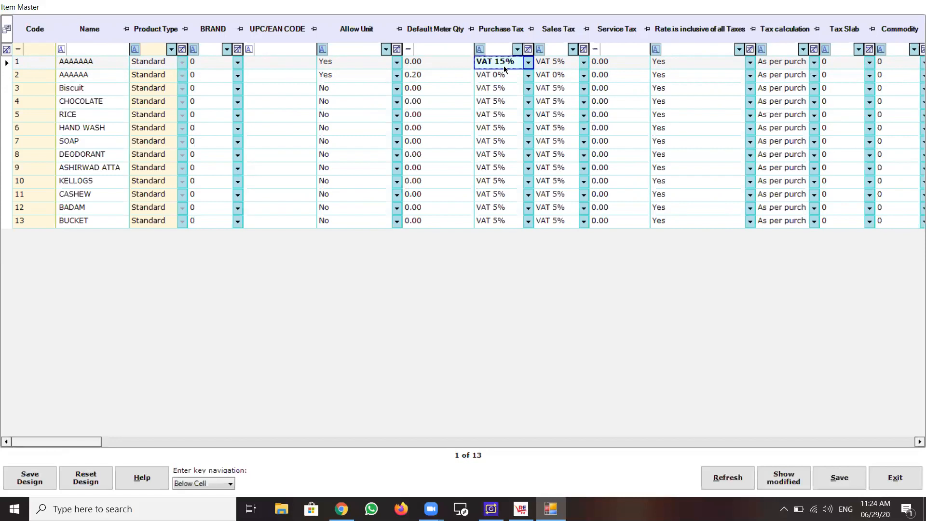
key(ctrl+v)
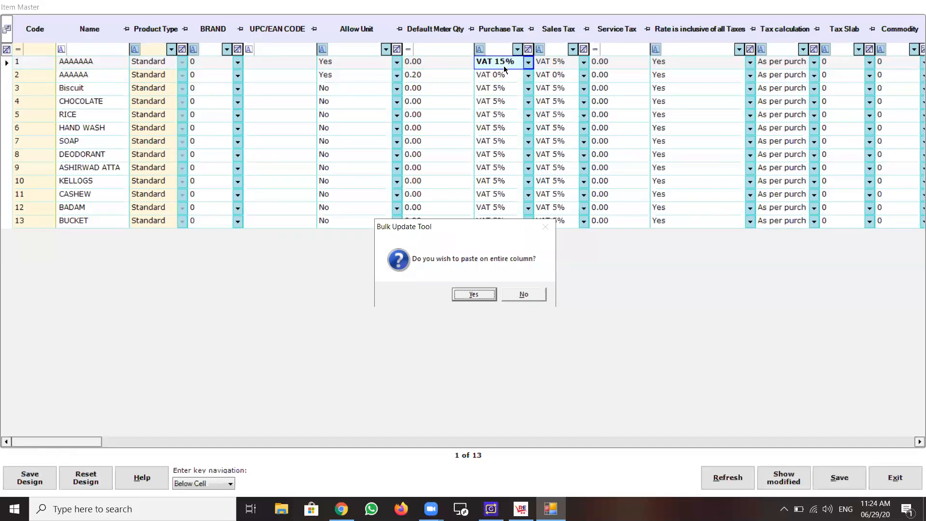
click(475, 294)
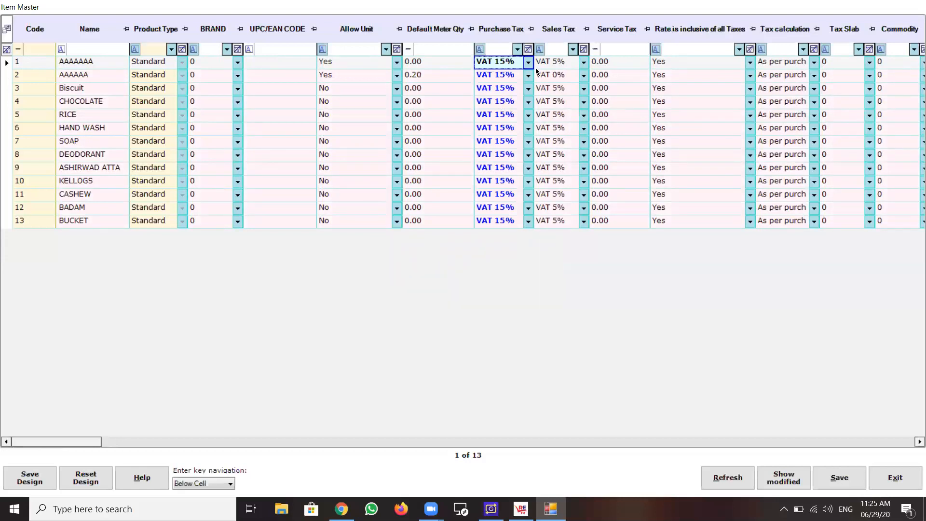
Set the first item's Sales Tax to VAT 15% and paste that value on the entire column.
click(584, 66)
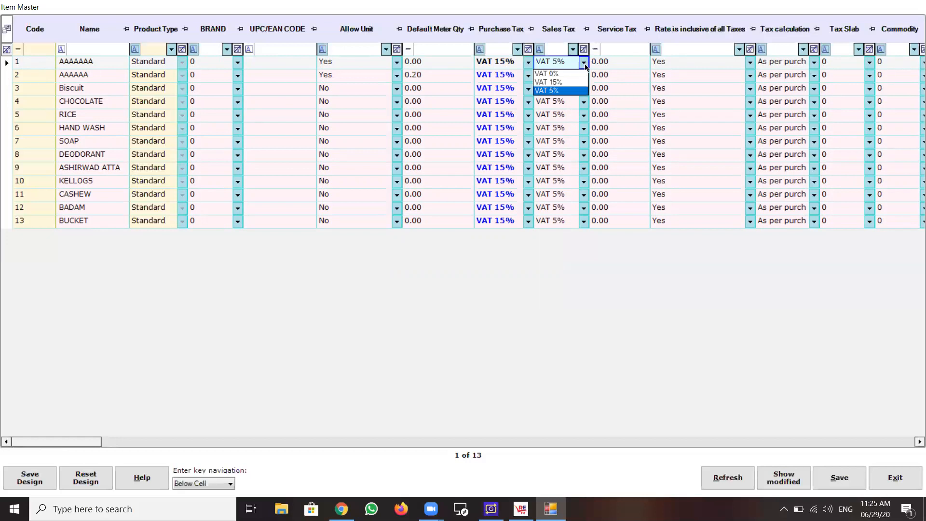
click(571, 83)
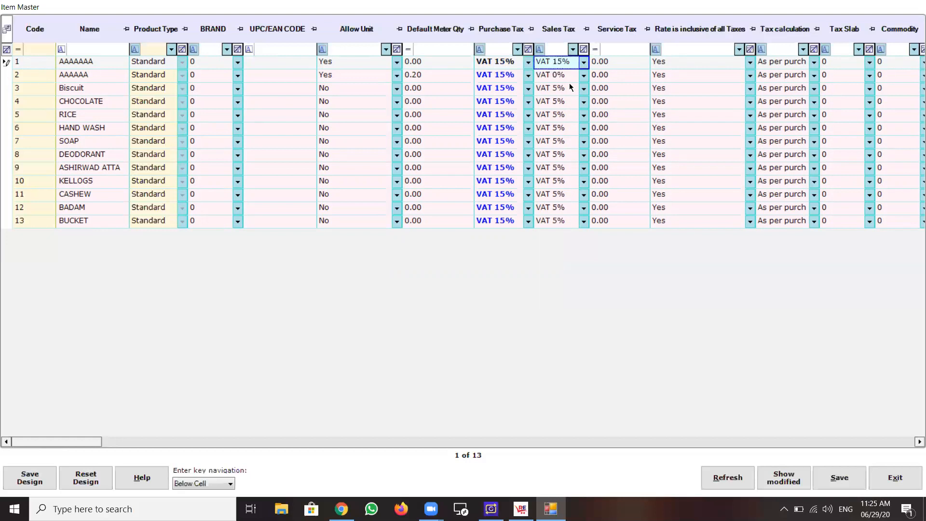
key(Return)
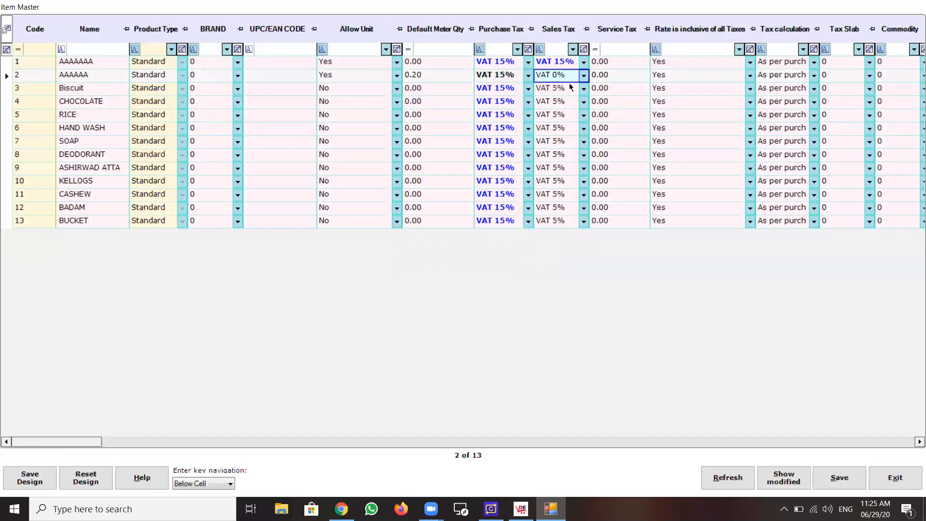
key(Up)
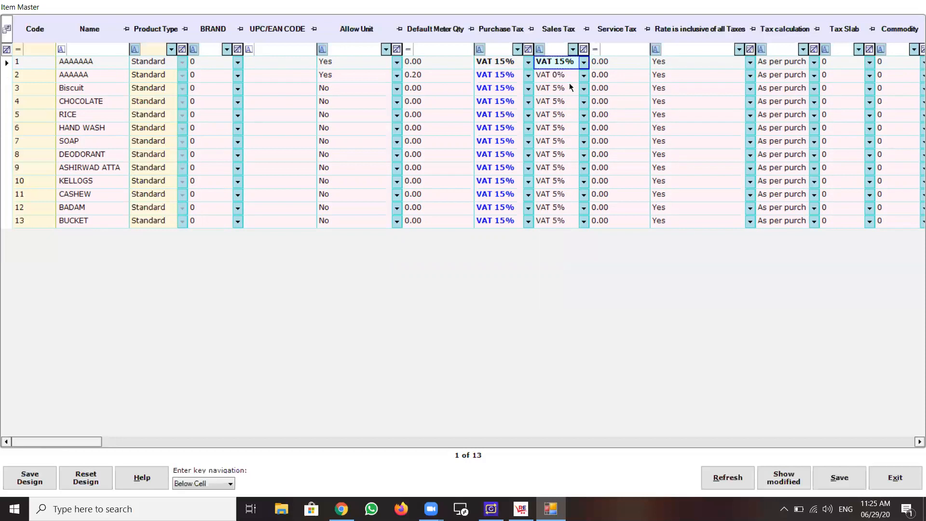
key(ctrl+v)
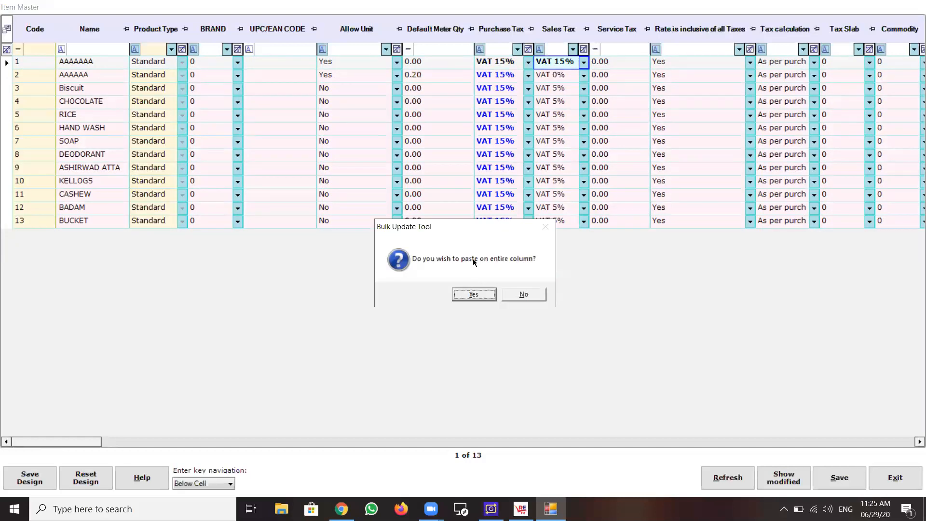
click(473, 294)
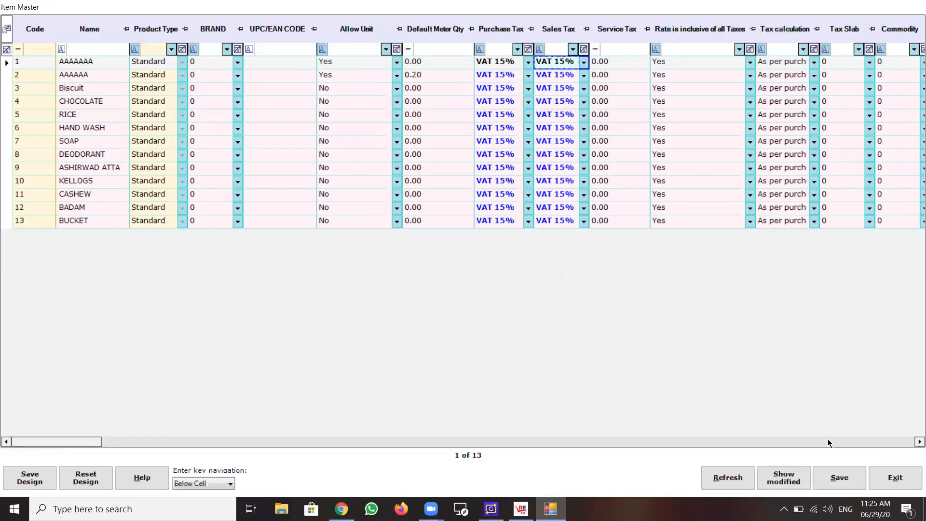
Save the bulk tax changes for the items, and close the bulk update grid and the Item Master.
click(838, 477)
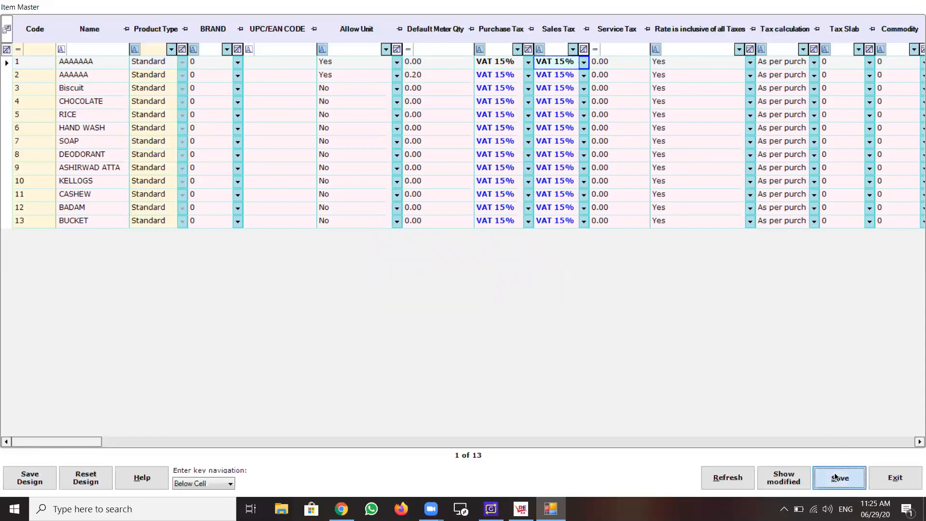
click(463, 295)
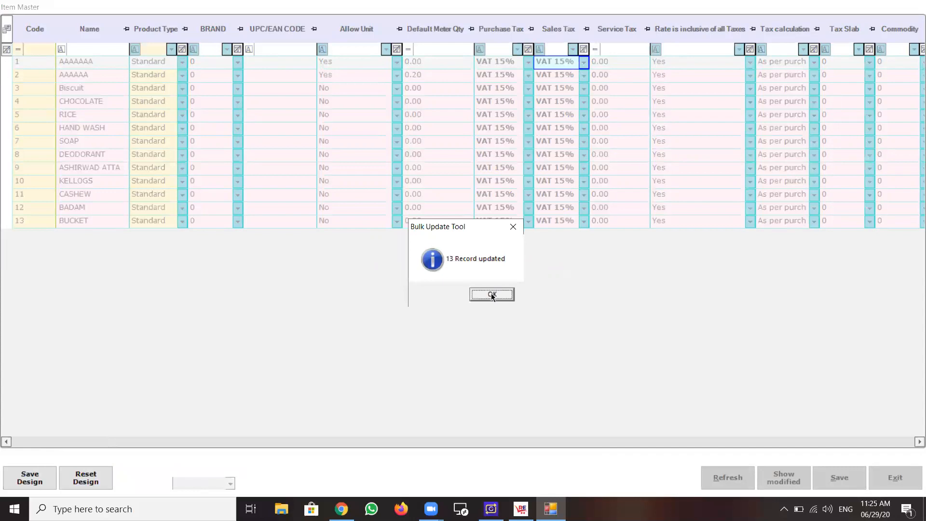
click(491, 294)
click(431, 294)
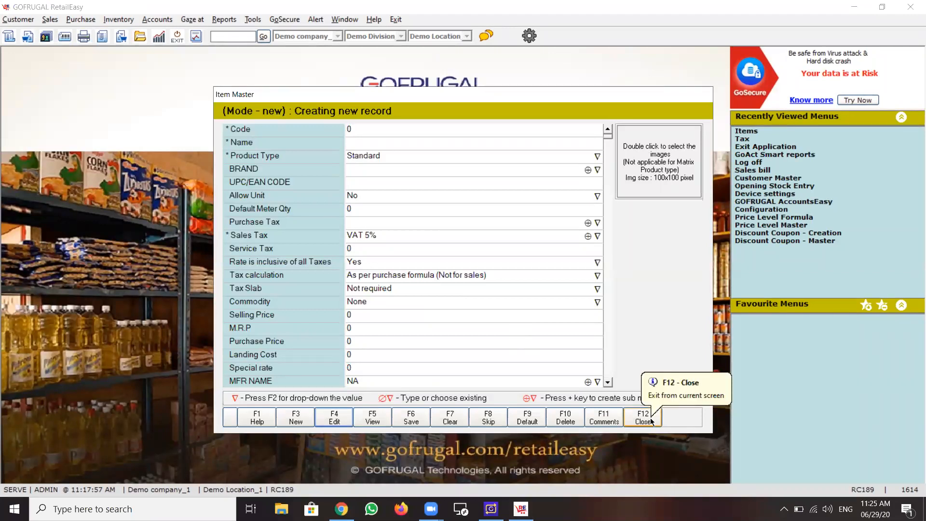
click(651, 421)
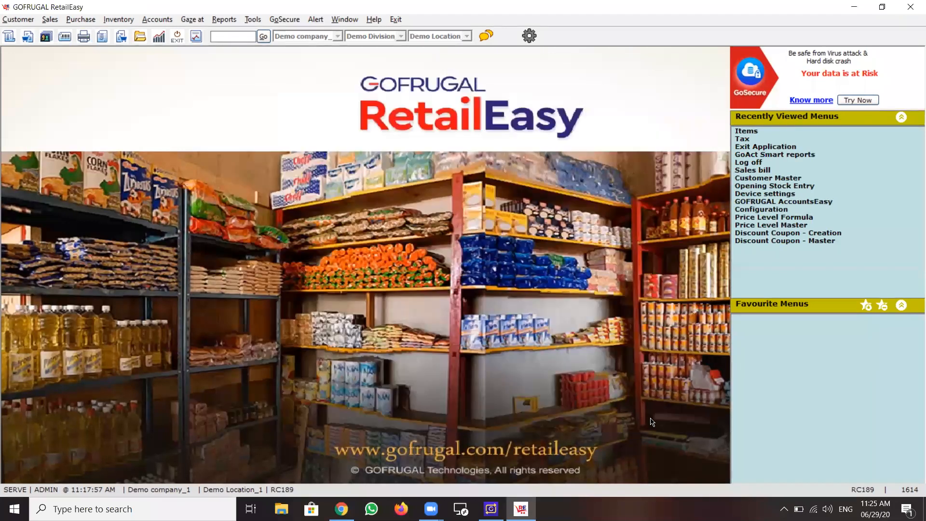
Open a new sales bill and add one BUCKET to check the VAT applied on the sale.
click(47, 21)
click(55, 48)
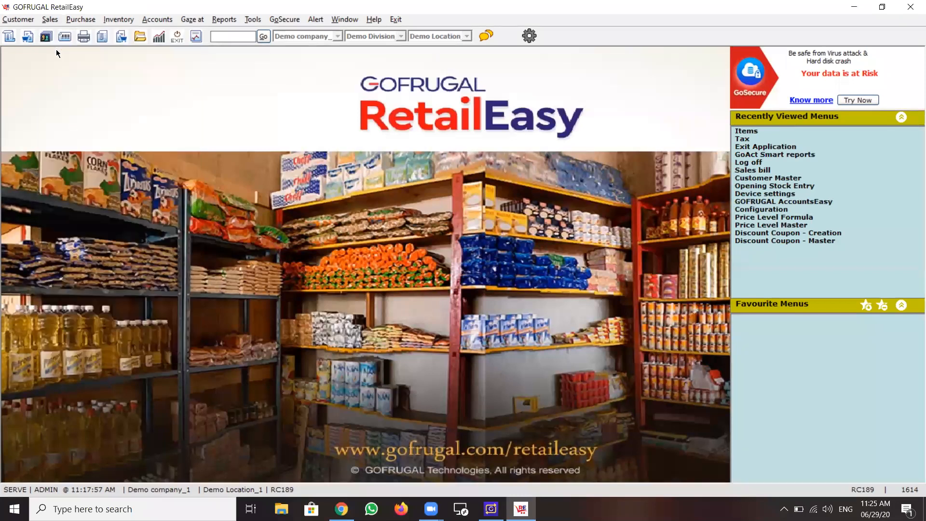
key(Return)
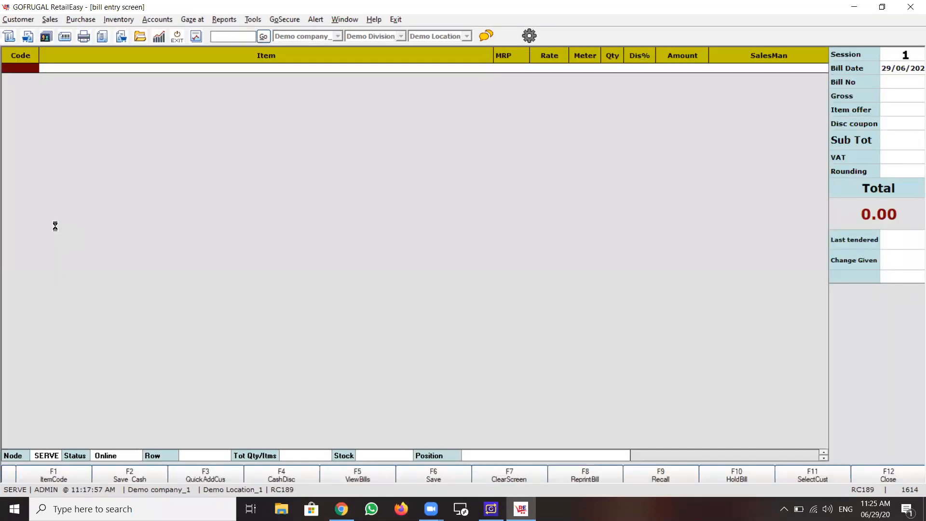
key(Down)
key(Down)
key(Down)
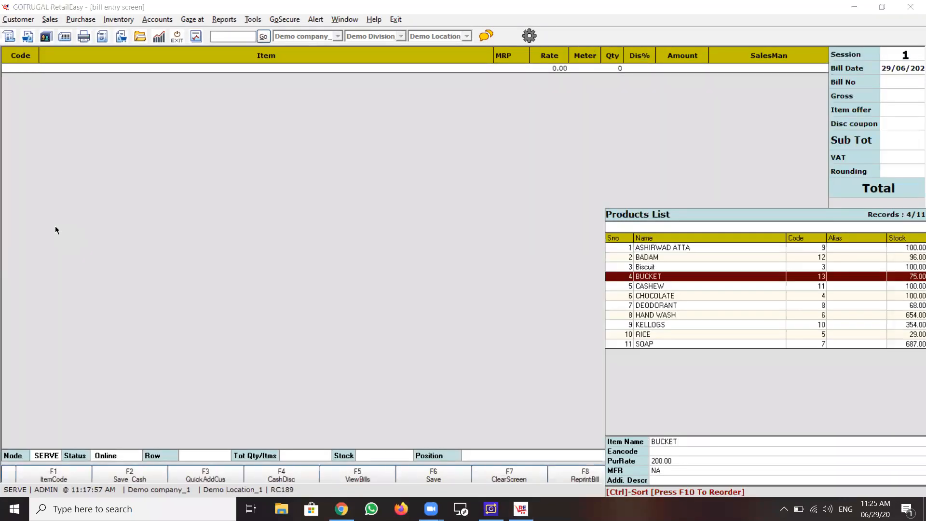
key(Return)
key(Return)
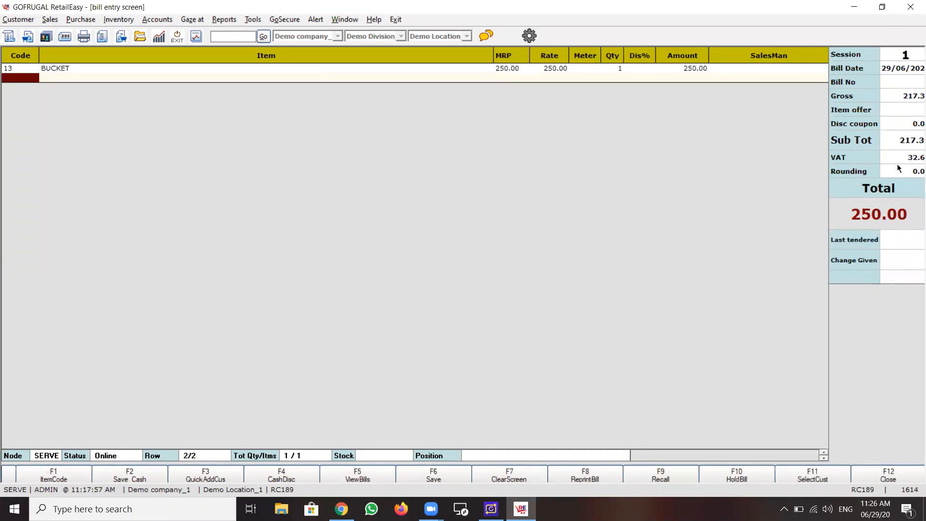
Clear the BUCKET line from the sales bill without saving it.
click(864, 473)
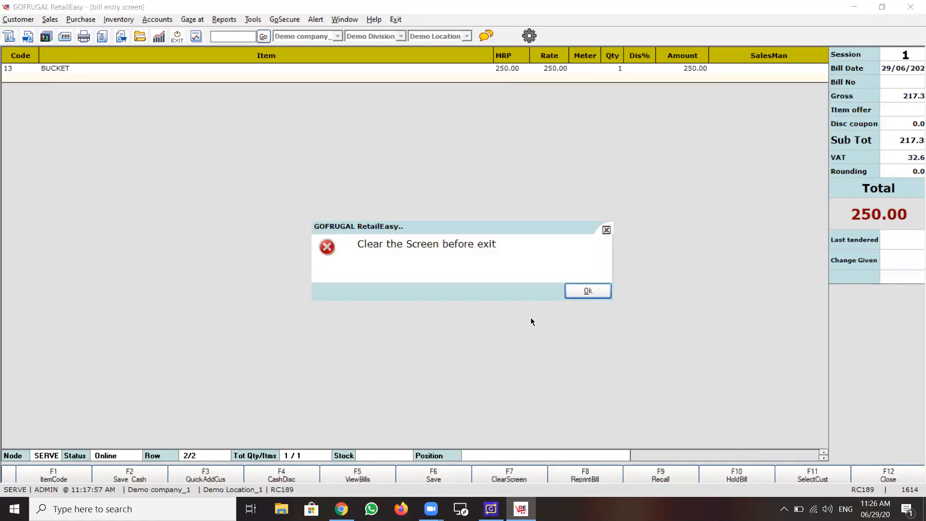
click(575, 296)
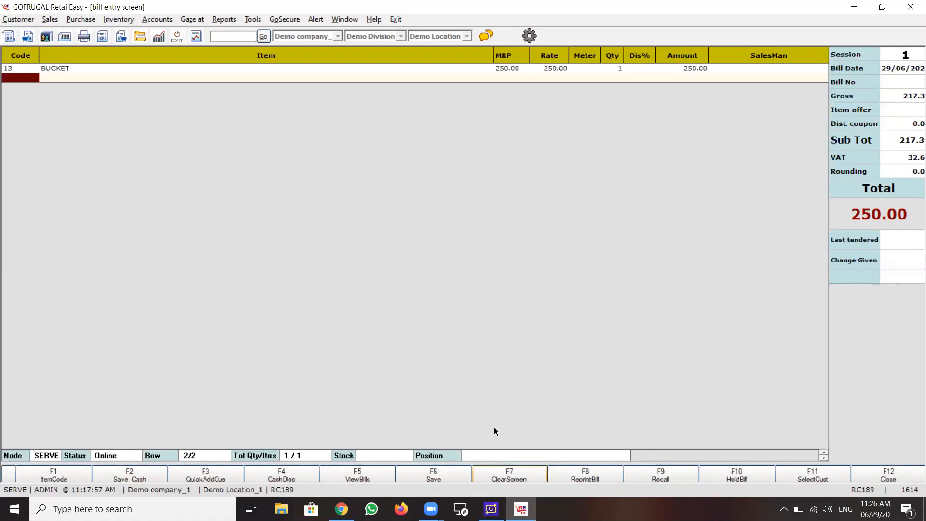
key(F7)
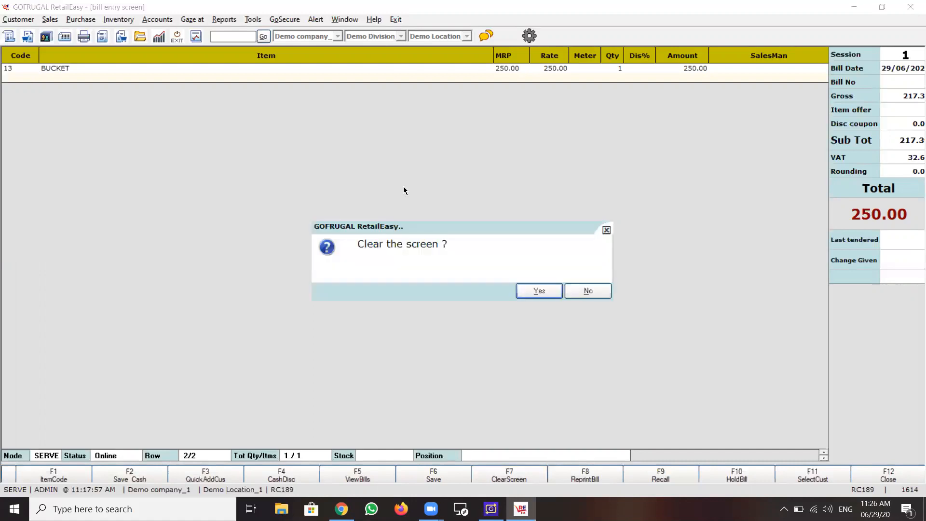
click(542, 290)
Open a direct purchase invoice and enter distributor code 117, invoice number 123 and invoice amount 1212.
click(77, 20)
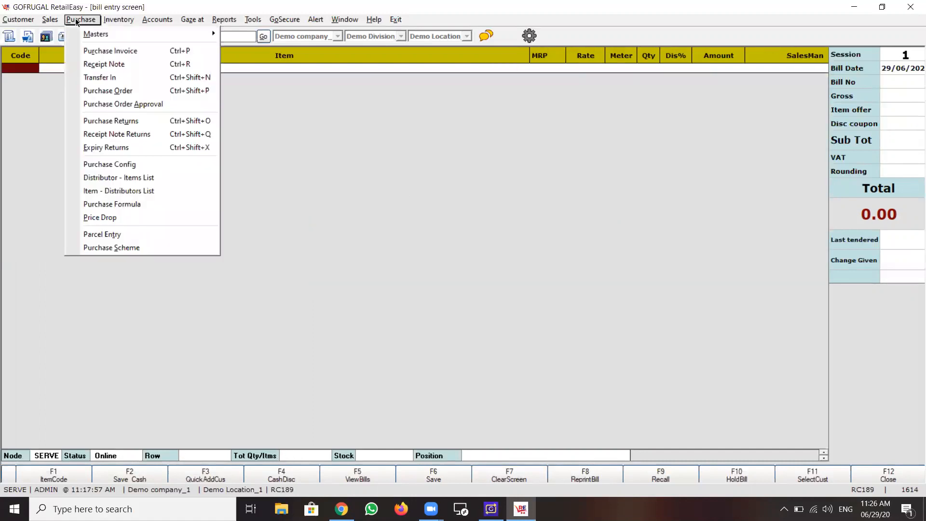
click(90, 52)
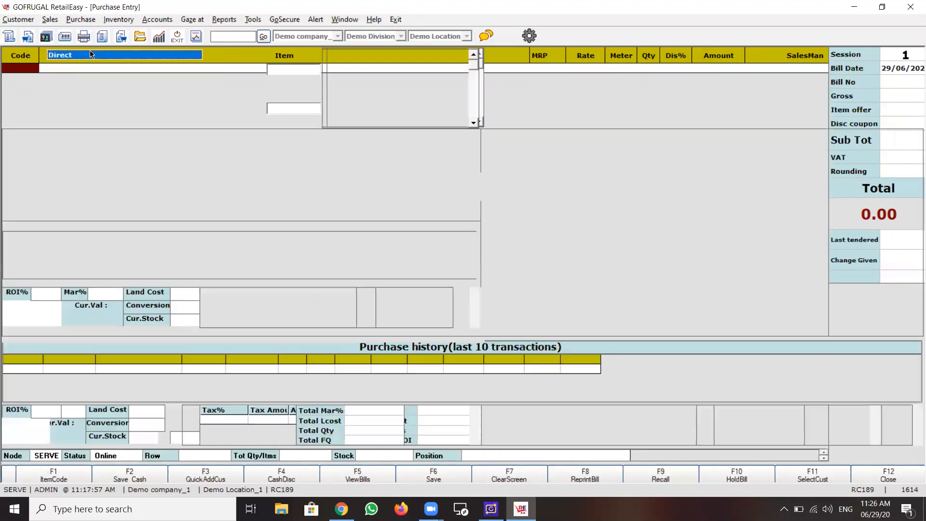
key(Return)
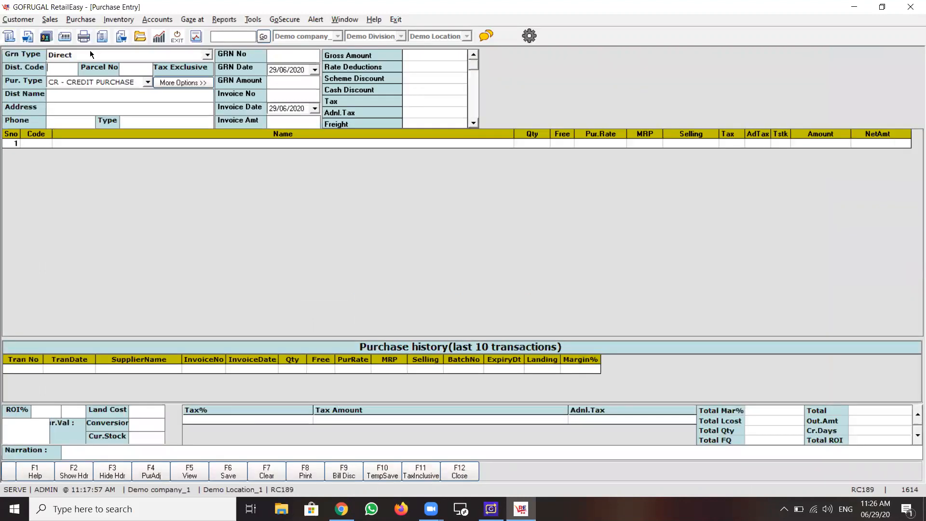
text(117)
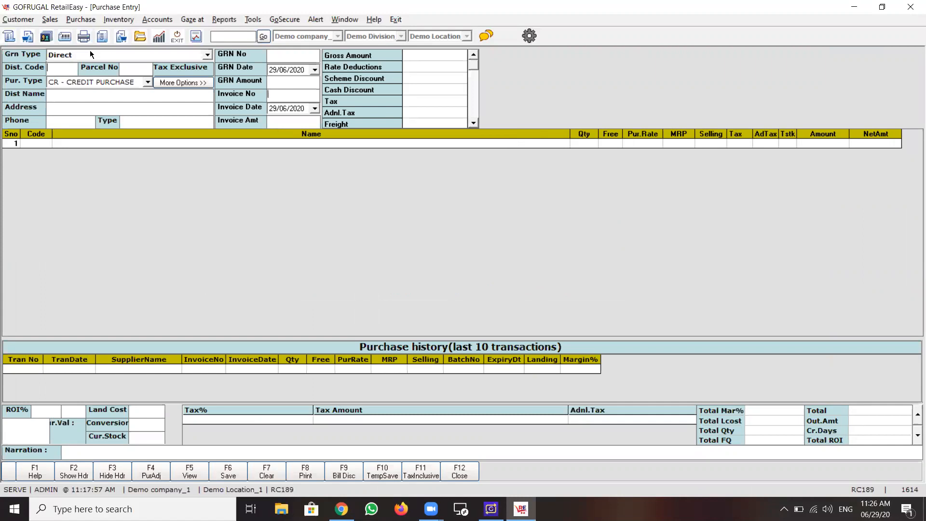
key(Return)
text(123)
key(Return)
text(1213)
key(Return)
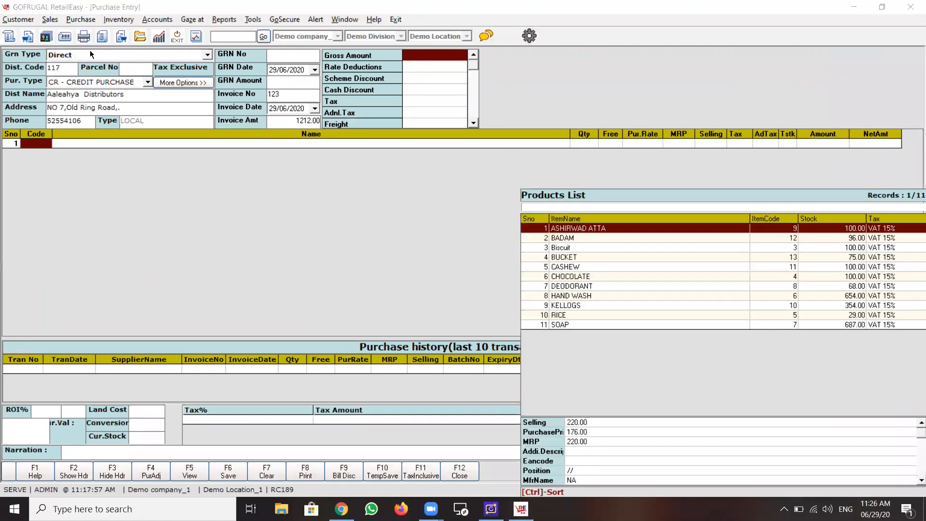
Add KELLOGS with quantity 1 to the purchase invoice, accepting its default rates and 15% tax.
key(Return)
key(Down)
key(Down)
key(Down)
key(Down)
key(Down)
key(Down)
key(Down)
key(Down)
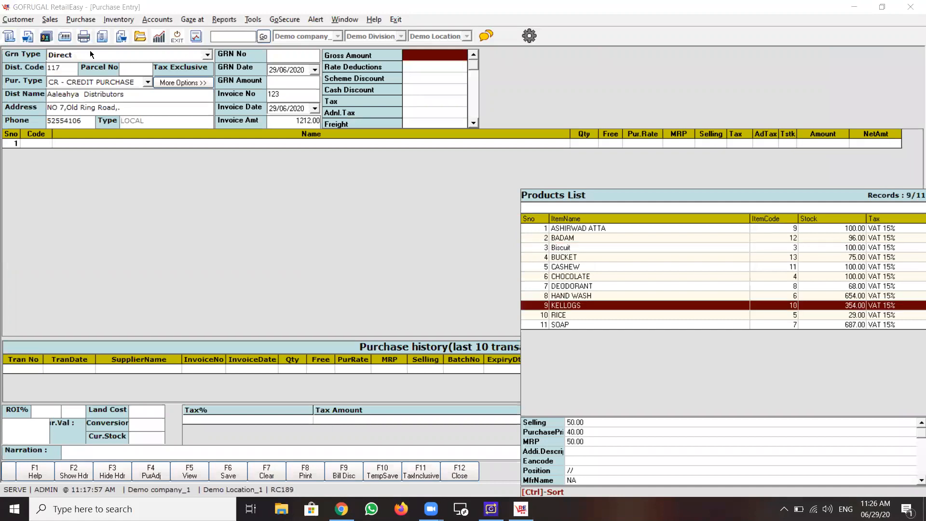
key(Return)
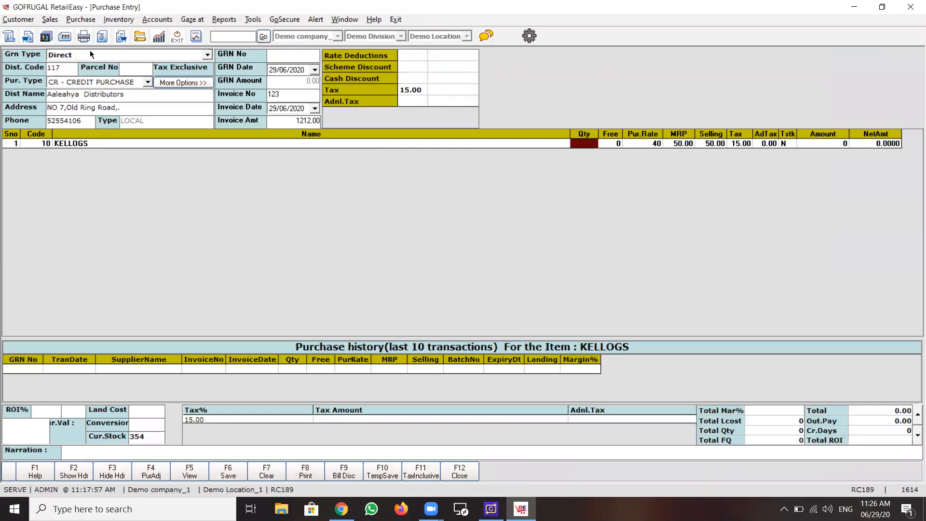
text(1)
key(Return)
key(Return)
key(Return)
key(Return)
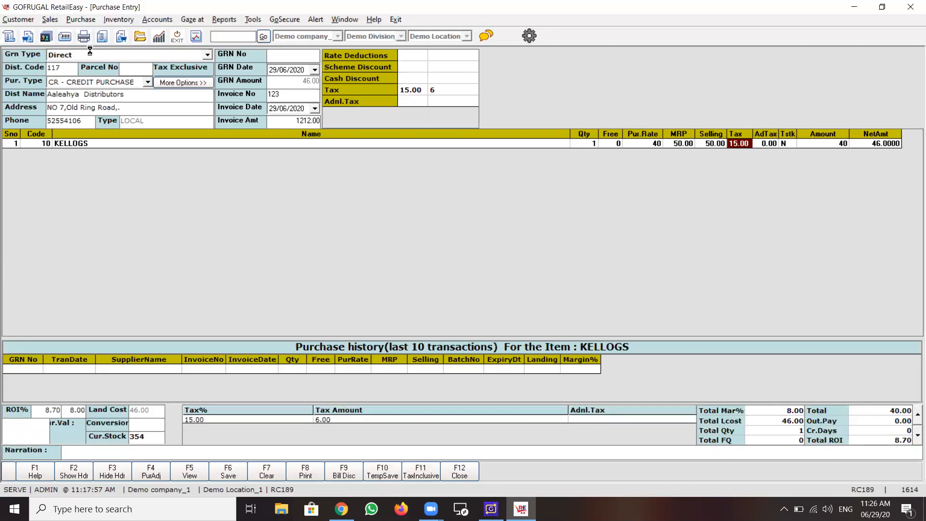
key(Return)
key(Return)
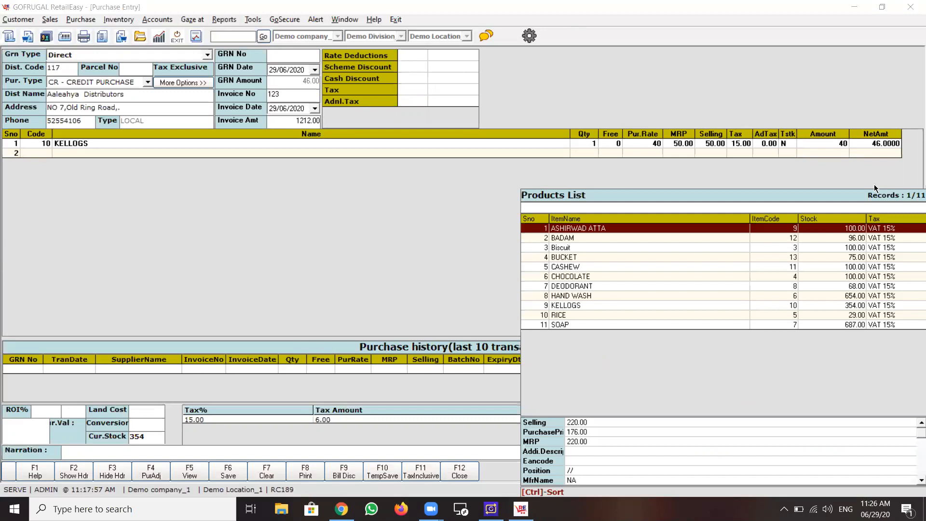
Check the tax assigned to every item in the products list and dismiss the list.
drag(893, 230, 898, 329)
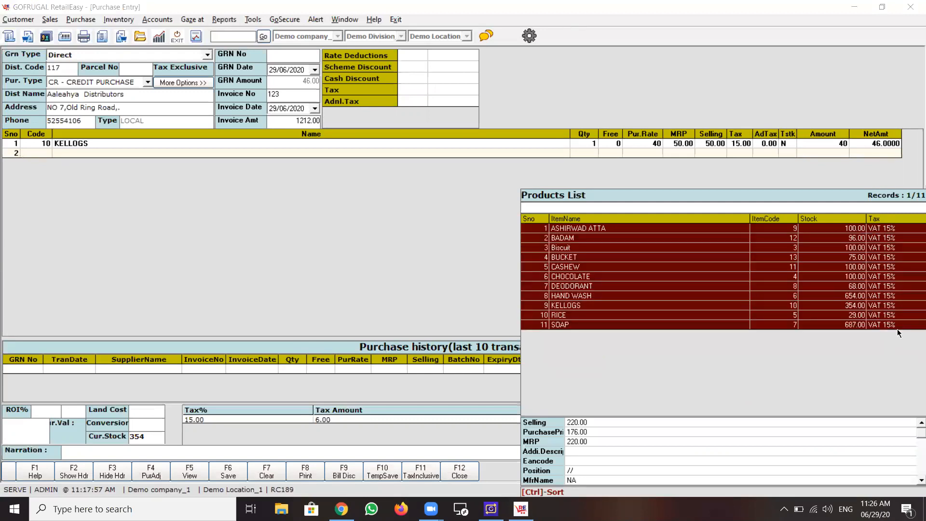
key(Escape)
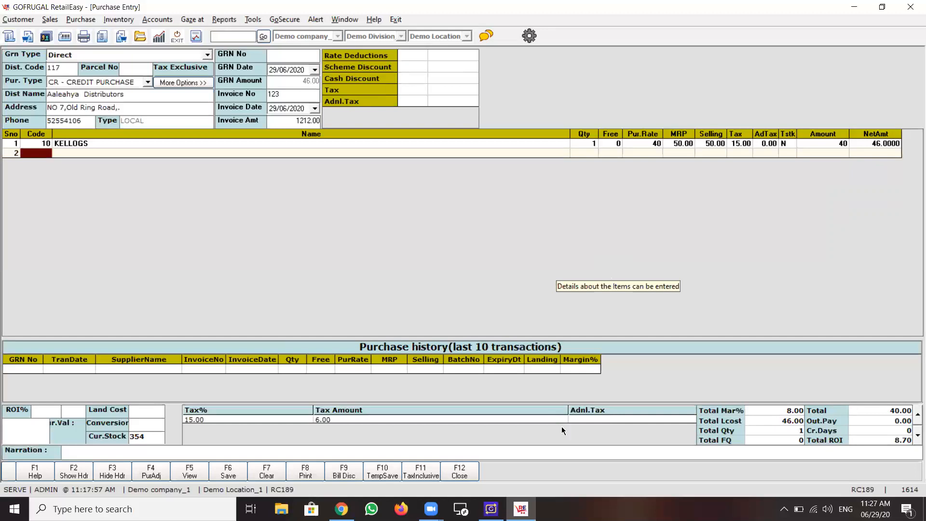
Close the purchase entry without saving, and close the bill entry screen.
key(F12)
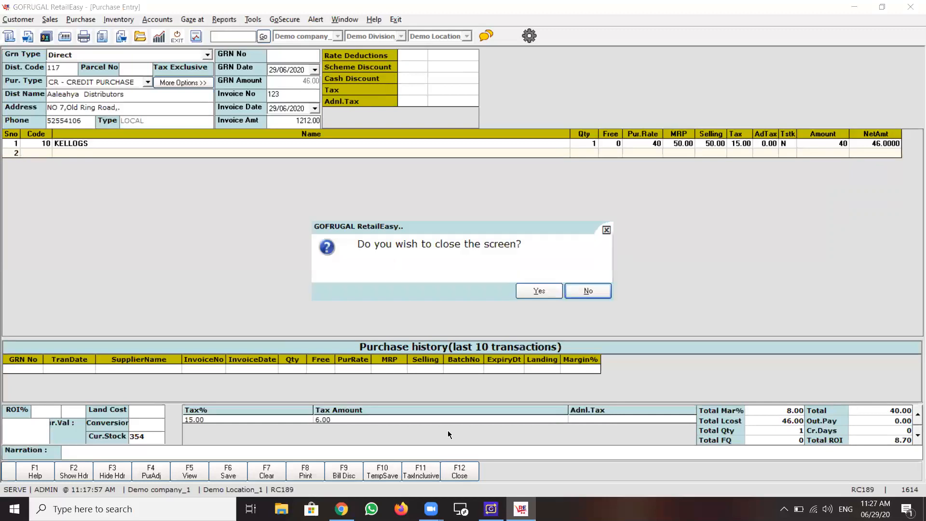
click(548, 290)
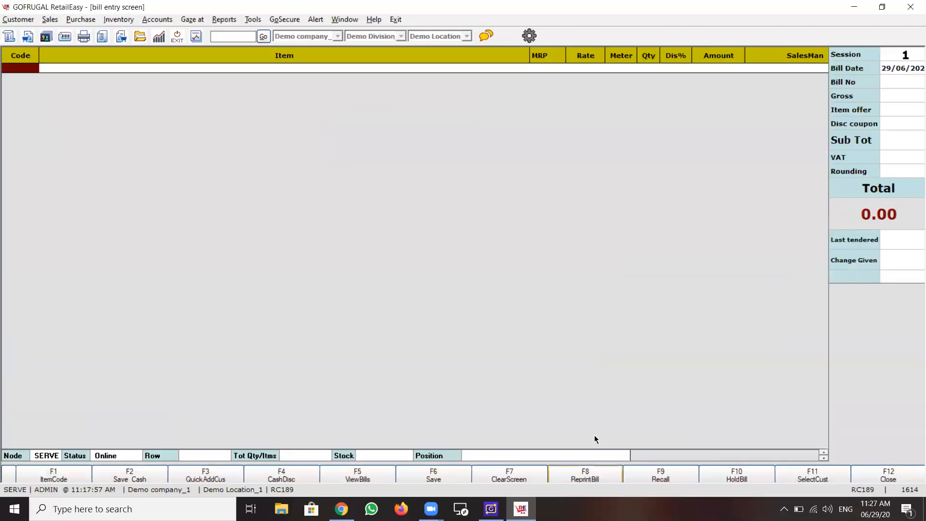
click(909, 478)
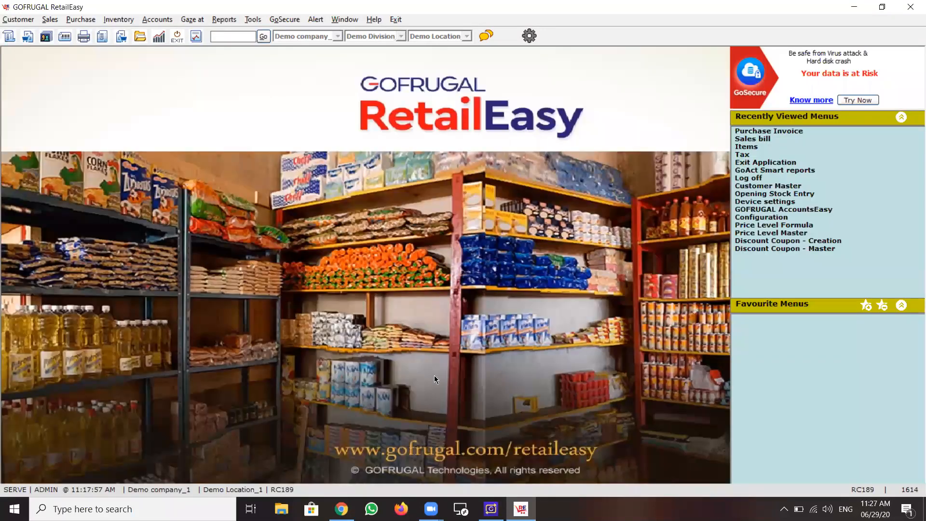